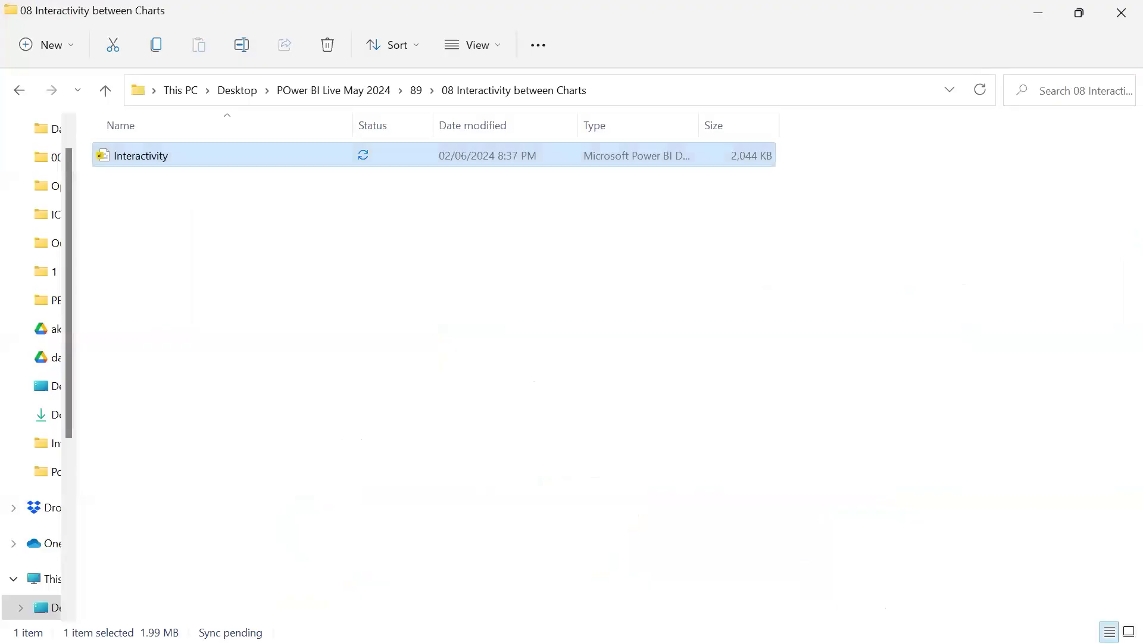
Step: Create 'New Microsoft PowerPoint Presentation' beside the Interactivity file, keeping the default name
left_click(262, 339)
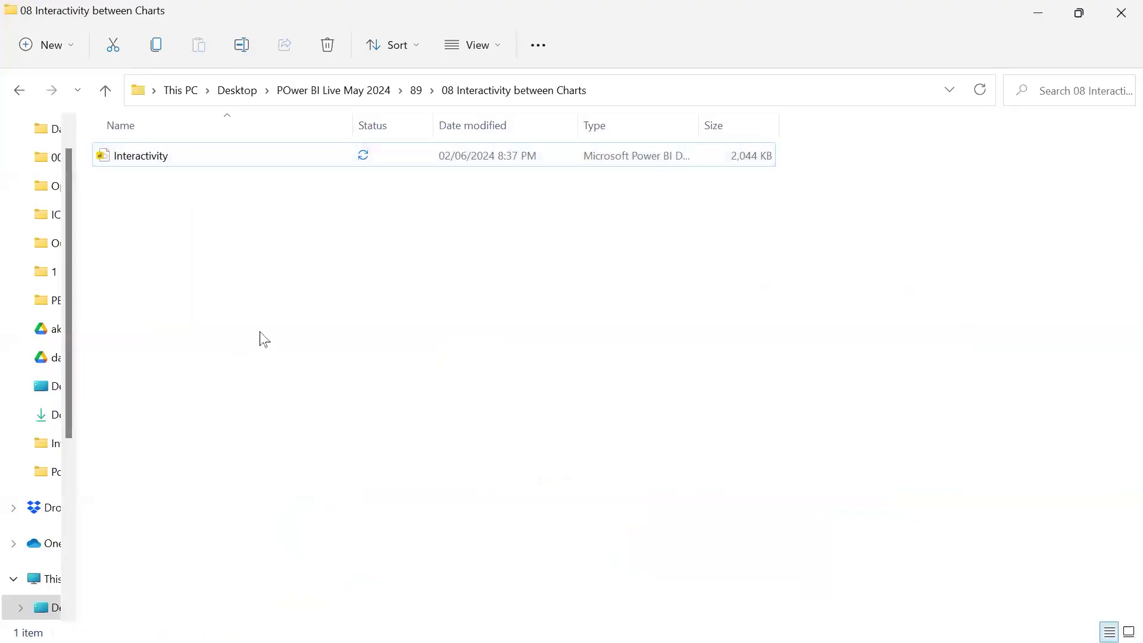
right_click(260, 333)
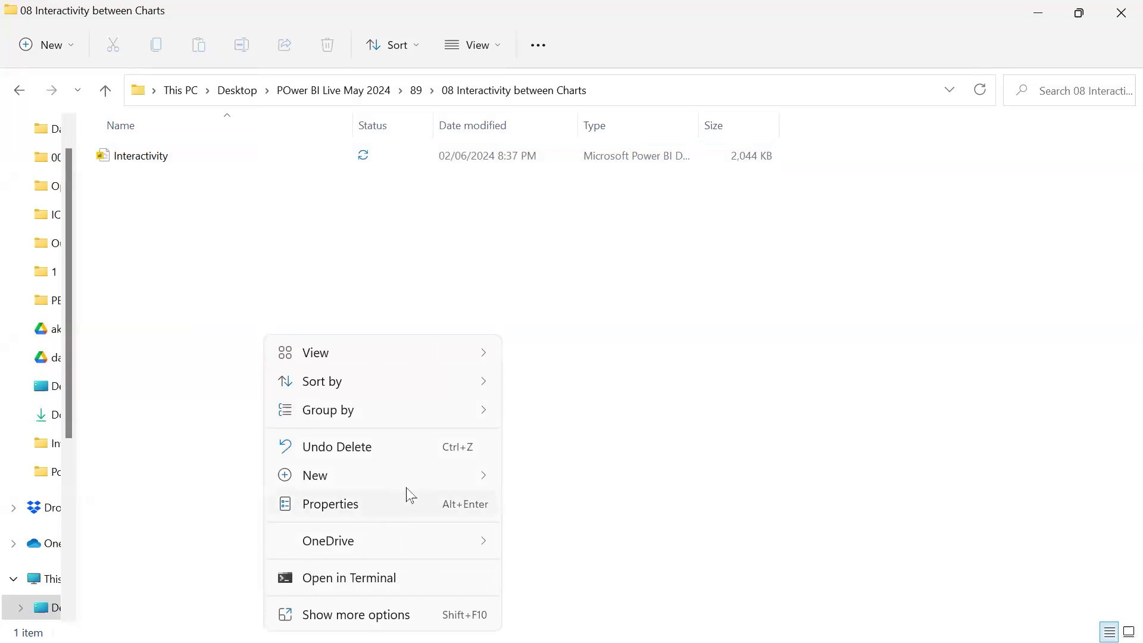
mouse_move(473, 482)
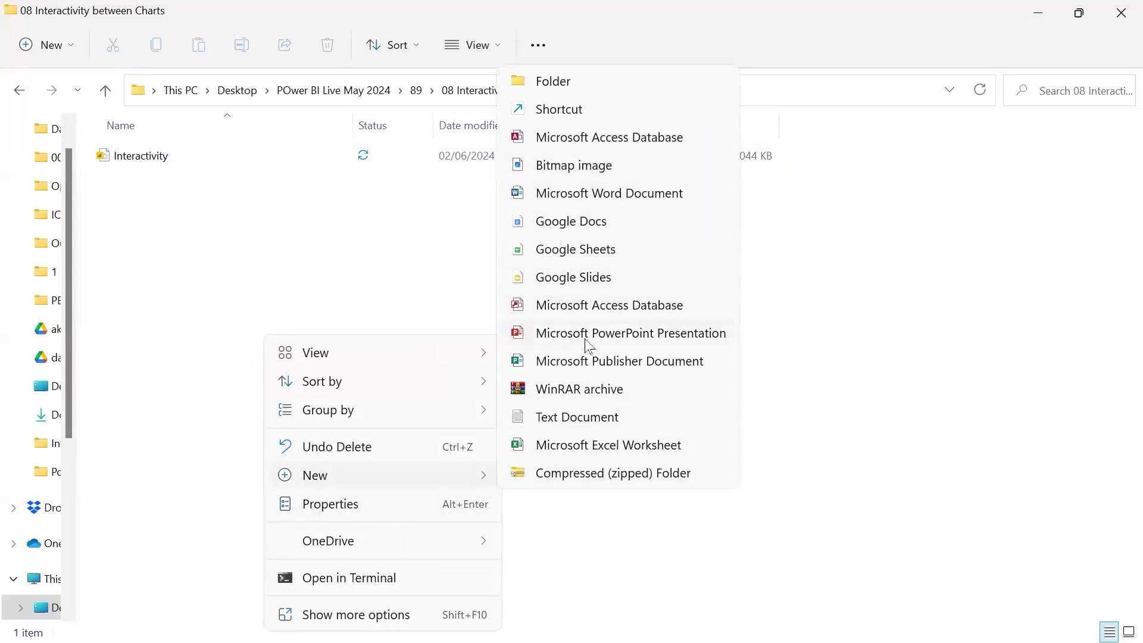
key("Escape")
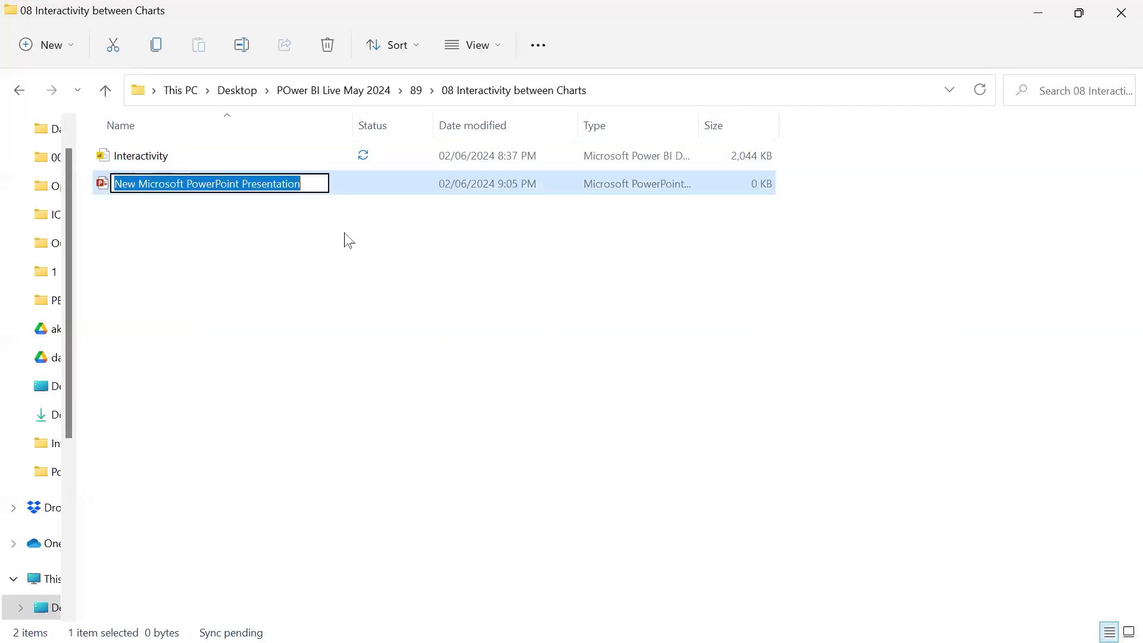
key("Return")
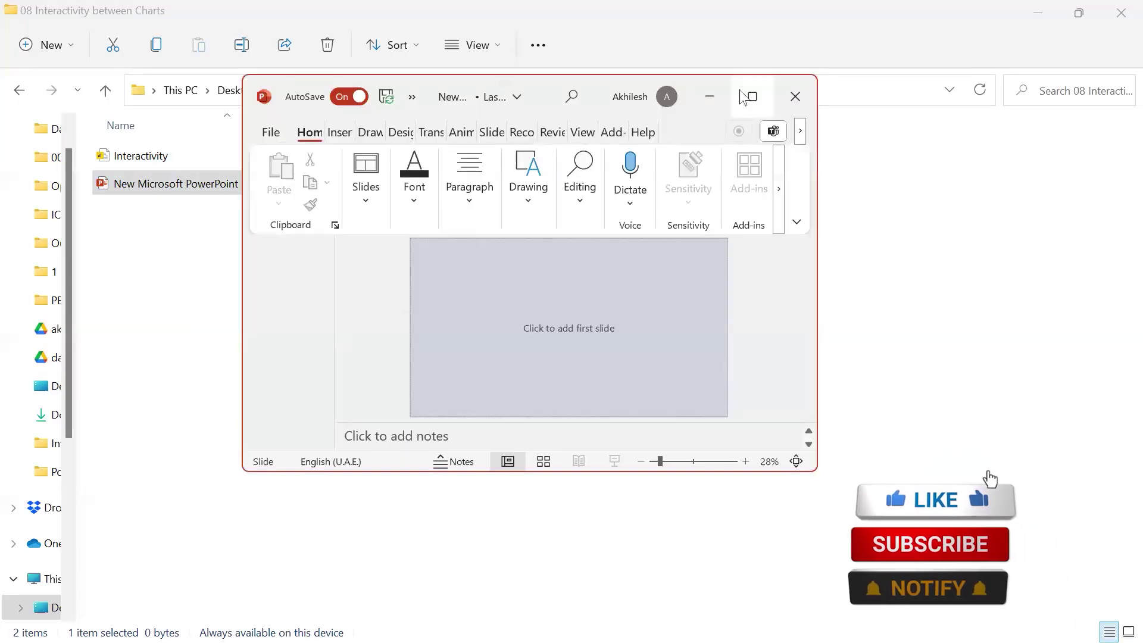
Step: Maximize PowerPoint, add a title slide, a Title and Content slide and a Blank slide, then select slide 3
left_click(744, 97)
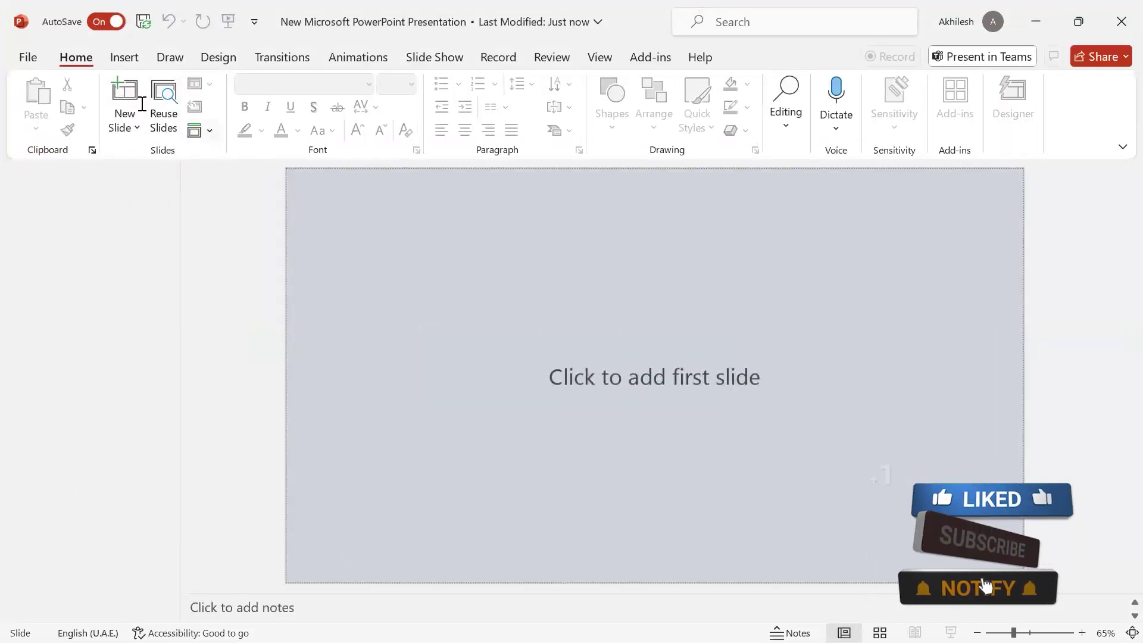
left_click(128, 127)
left_click(167, 292)
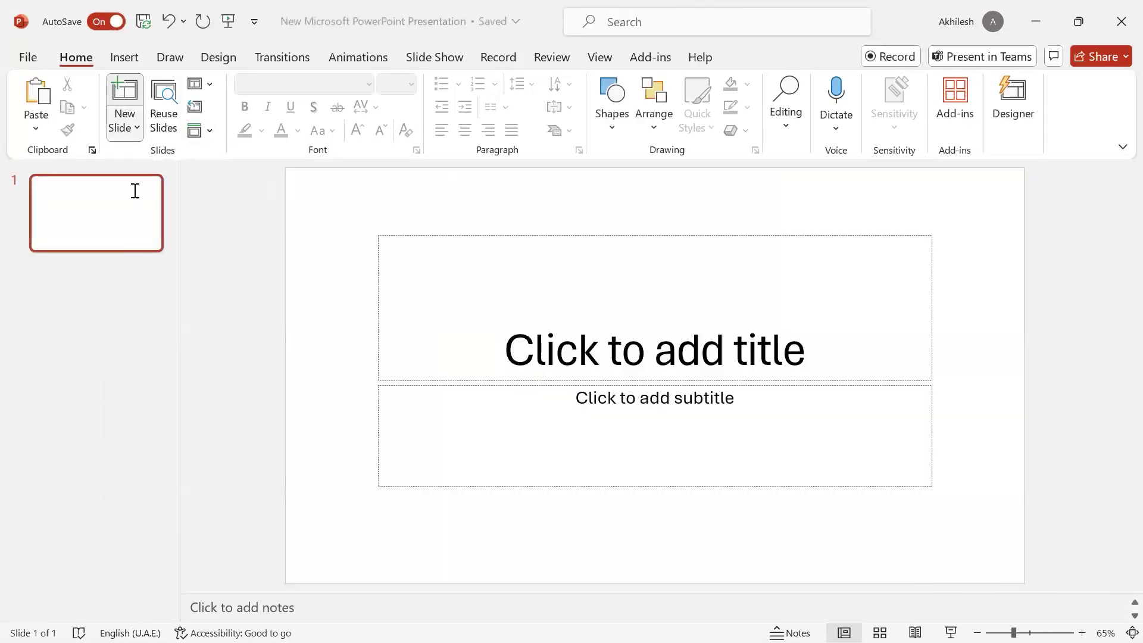
left_click(128, 128)
left_click(260, 201)
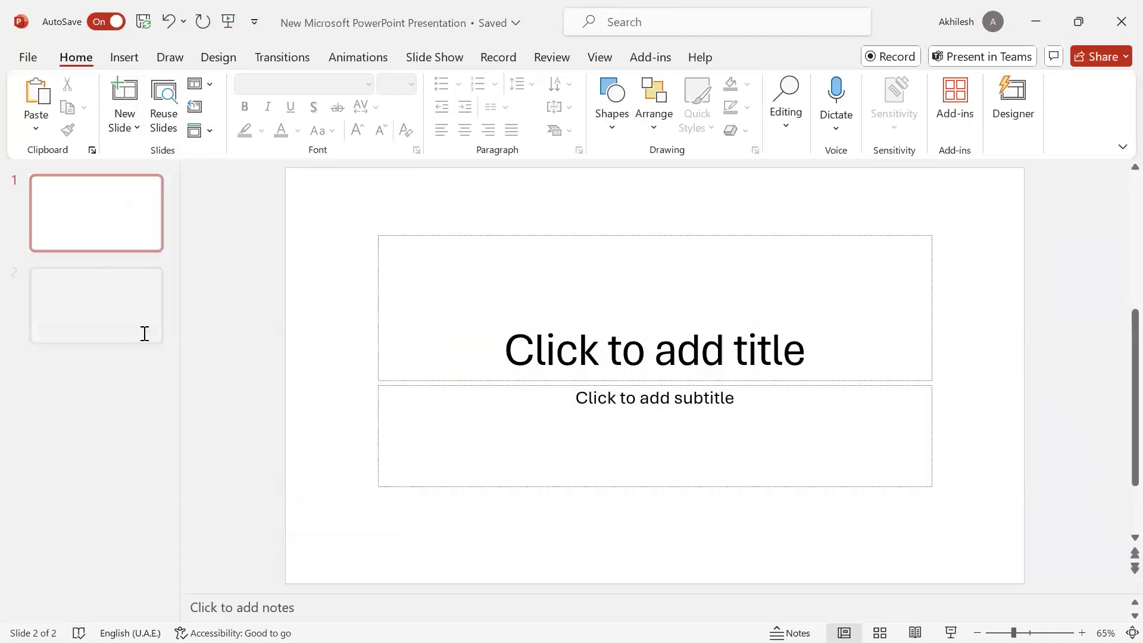
left_click(128, 128)
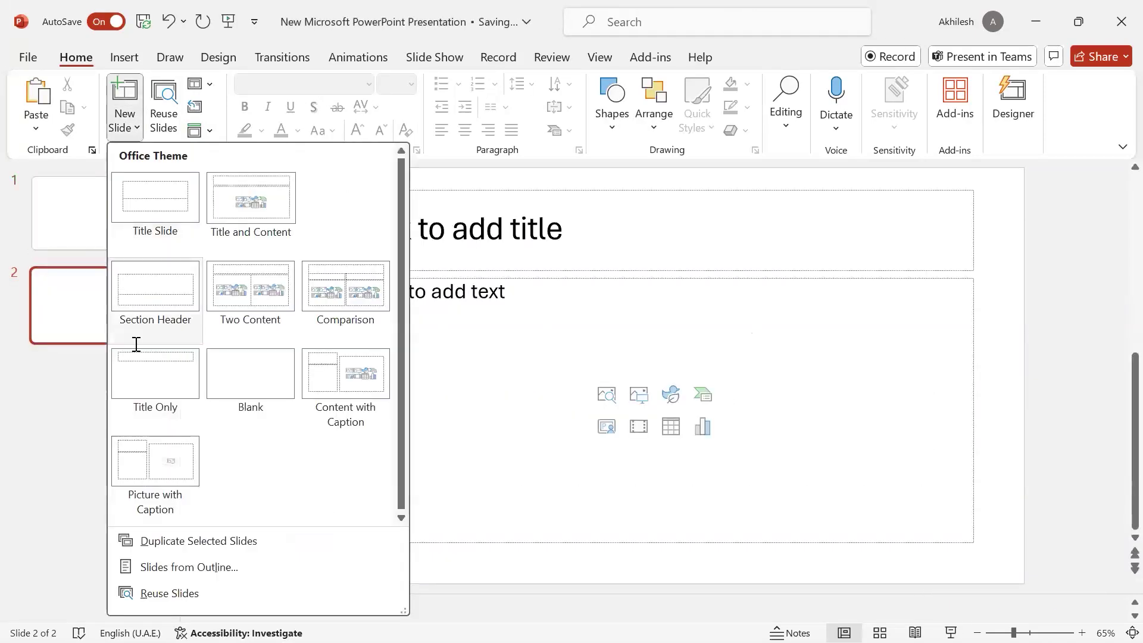
left_click(254, 370)
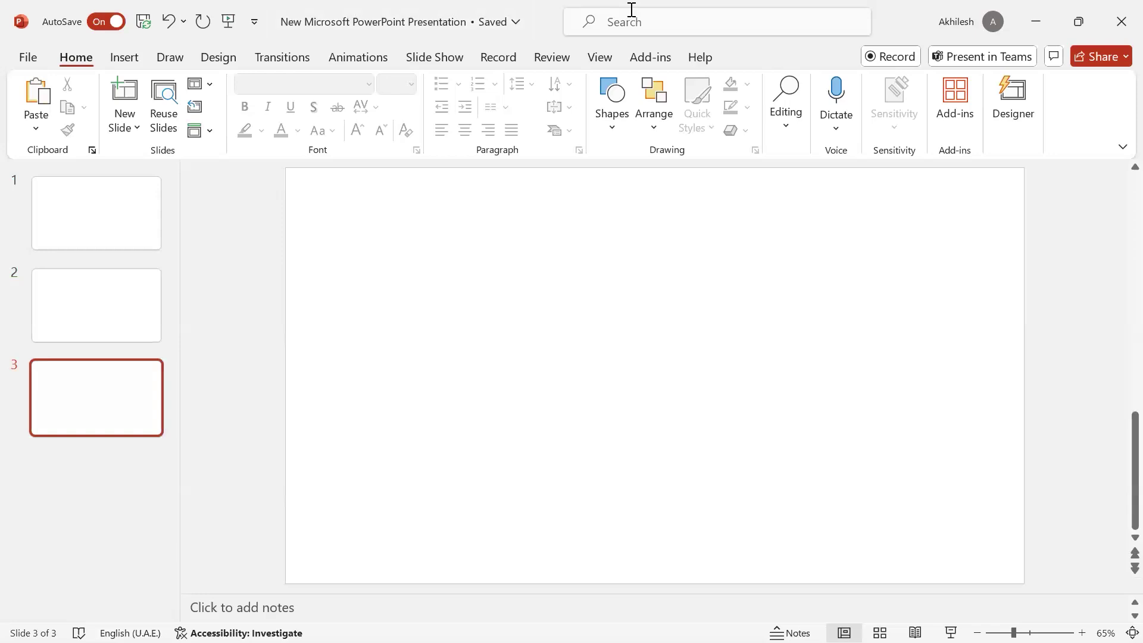
left_click(138, 400)
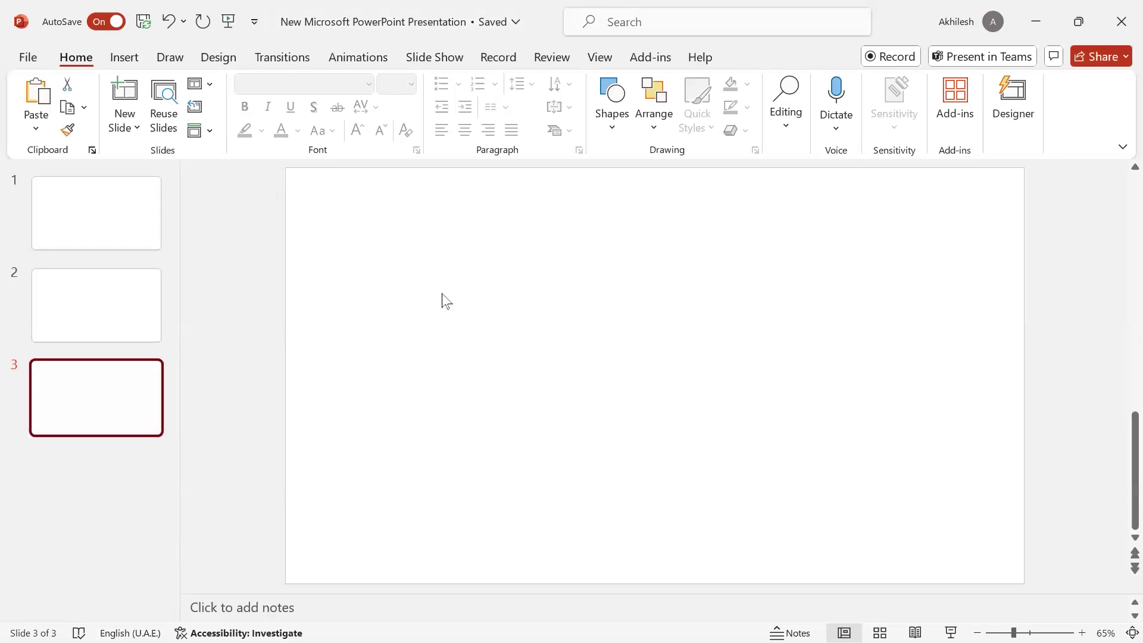
Step: Show the Sales Report's Export > PowerPoint choices, Embed an image and Embed live data
left_click(480, 318)
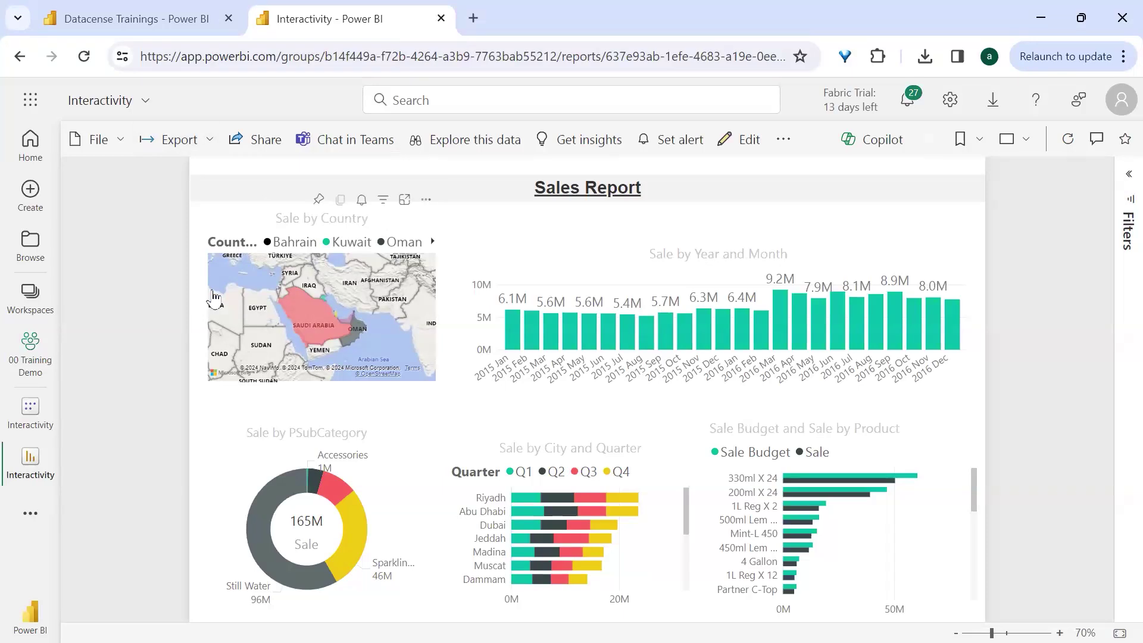
left_click(208, 145)
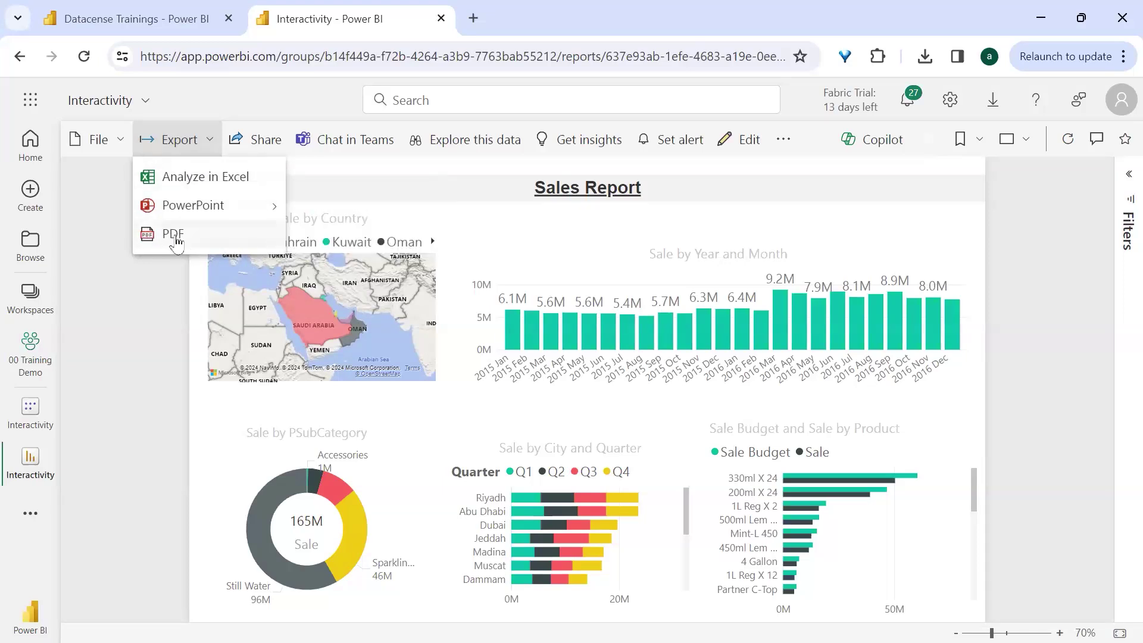
mouse_move(192, 206)
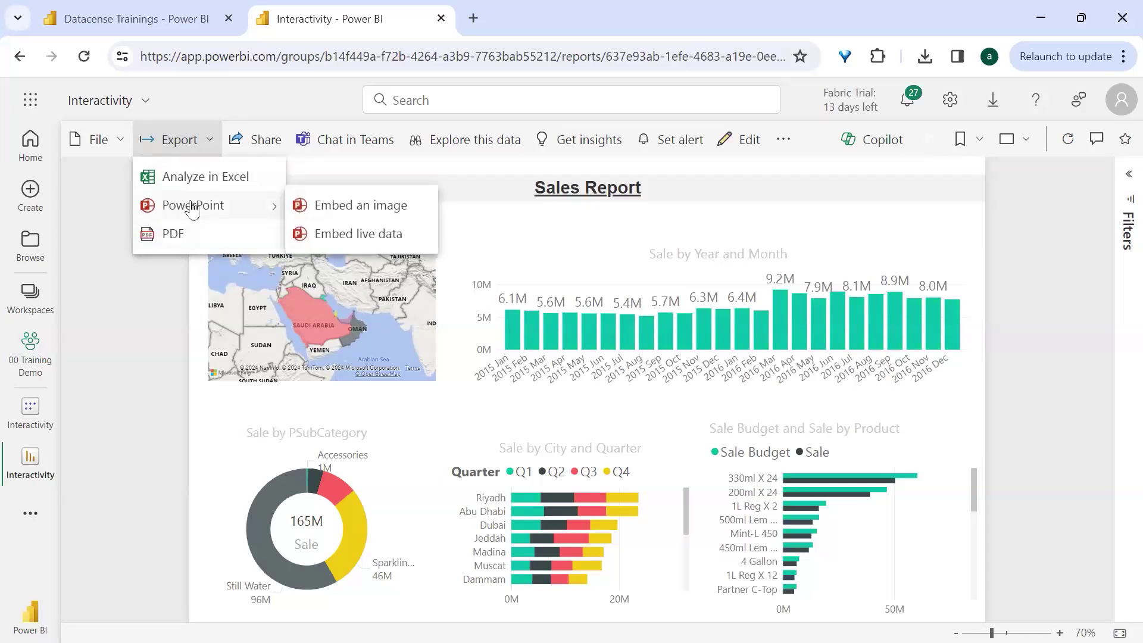
Step: Copy the Sales Report page link from Export > PowerPoint > Embed live data
left_click(383, 208)
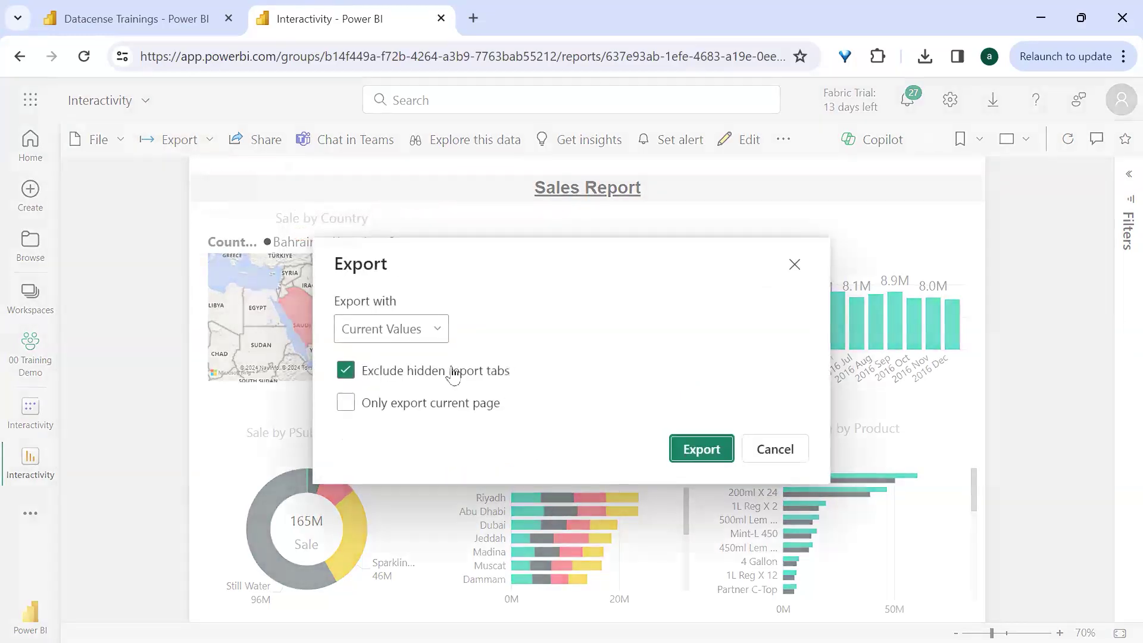
left_click(684, 451)
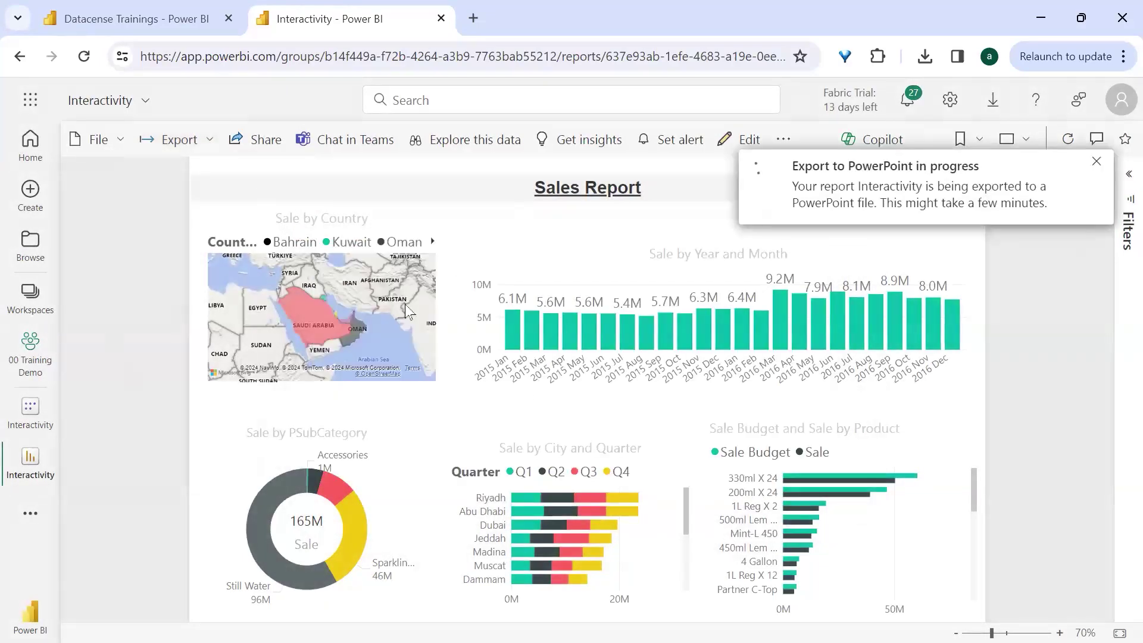
left_click(211, 148)
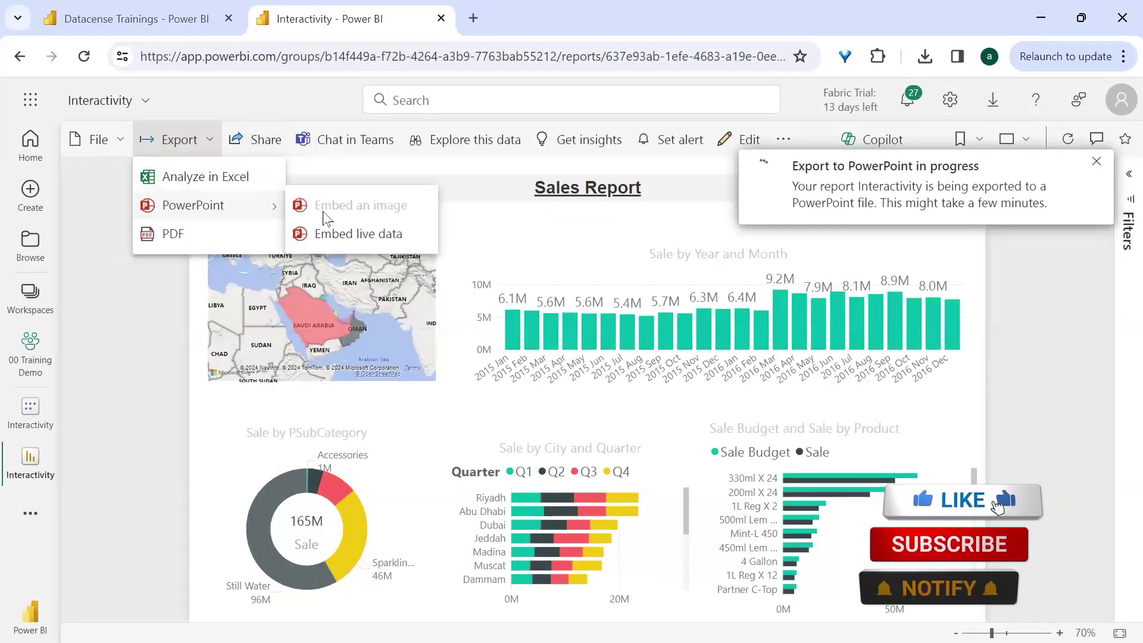
left_click(354, 235)
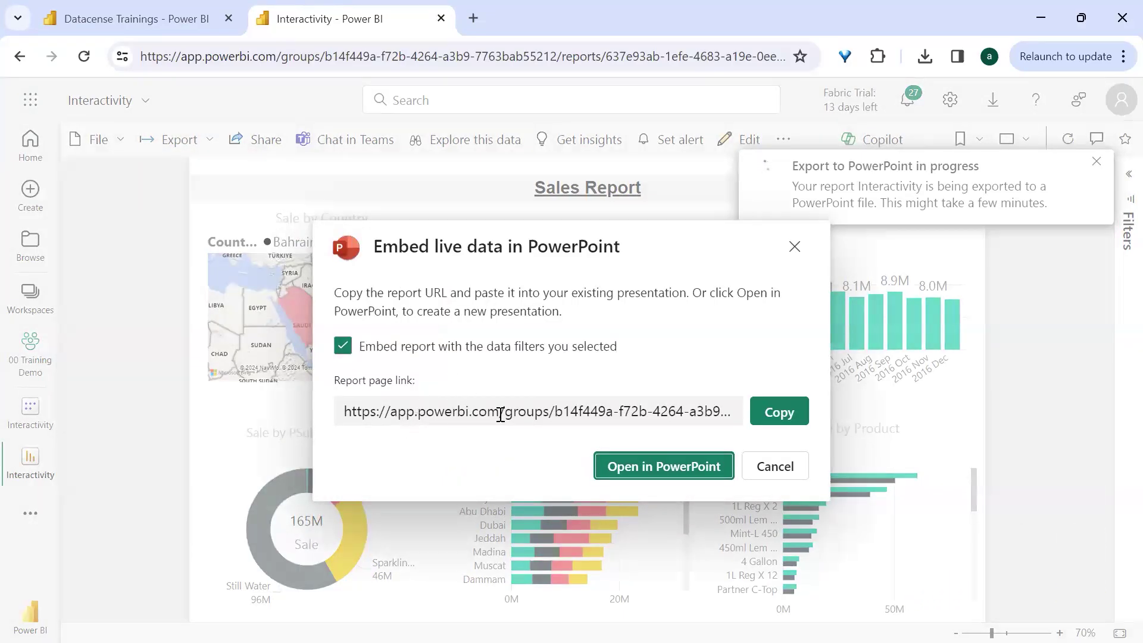
left_click(774, 417)
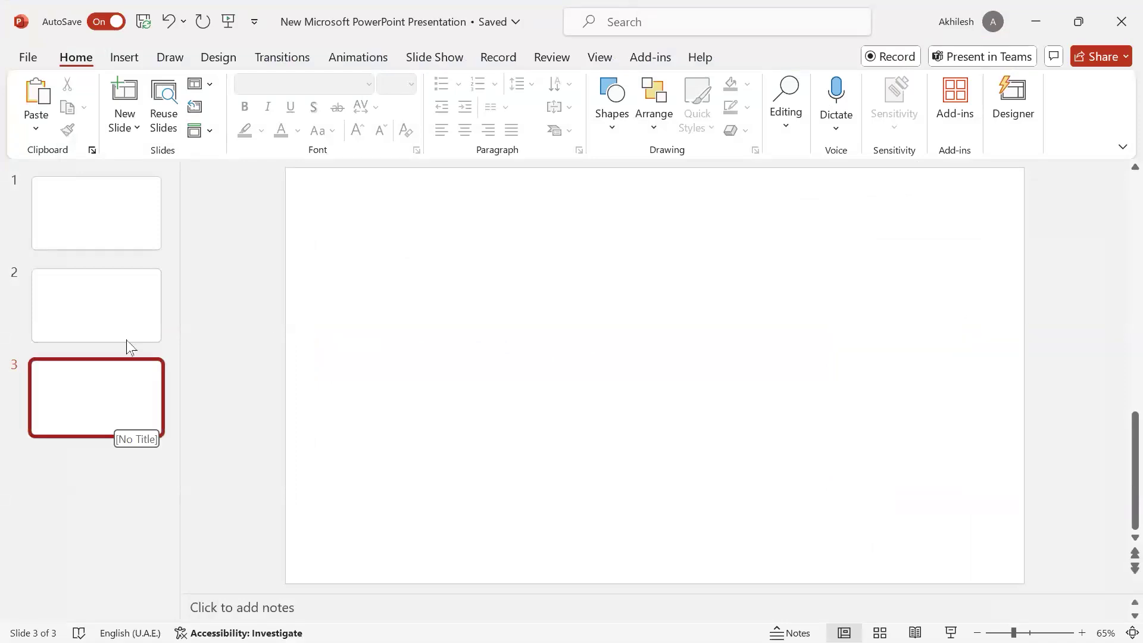
Step: Insert the Power BI add-in onto slide 3 from the Insert tab
left_click(124, 57)
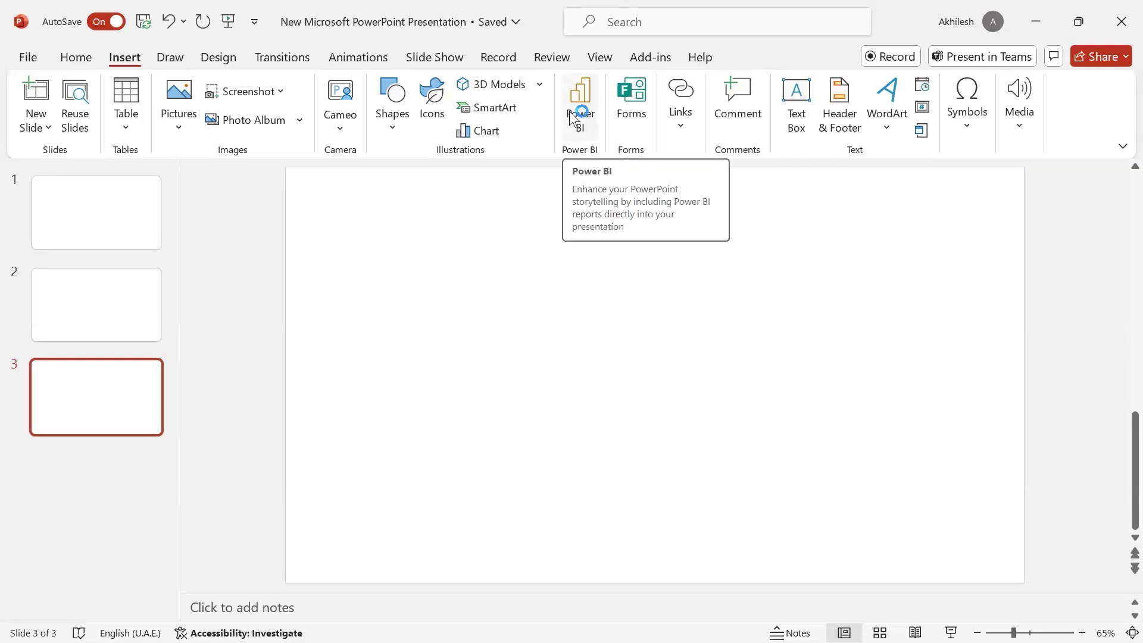
left_click(659, 52)
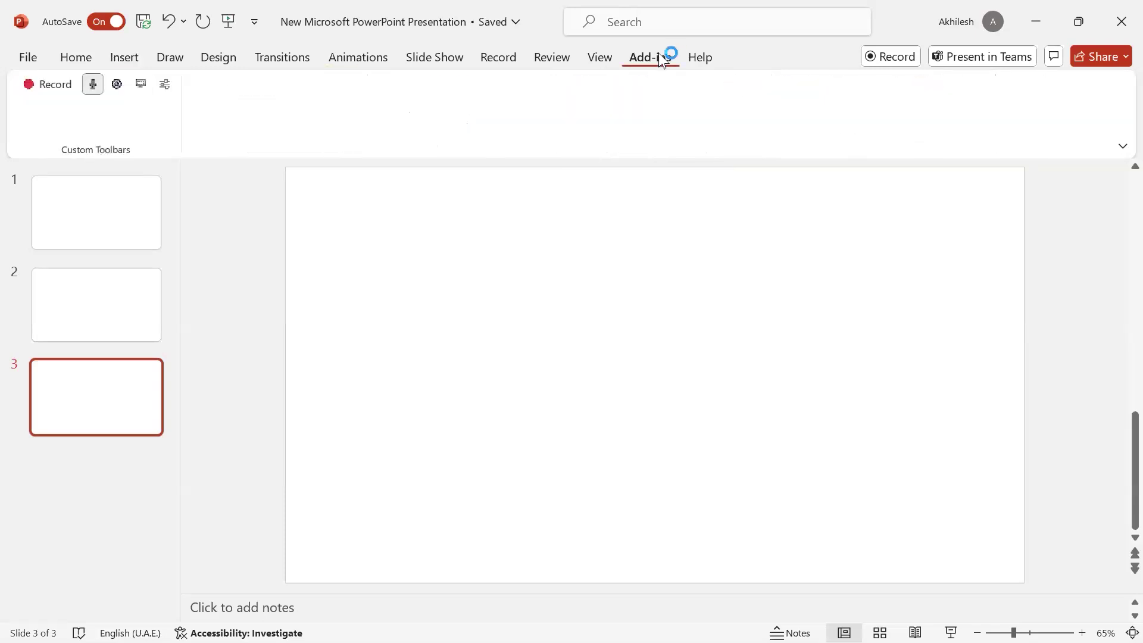
left_click(117, 59)
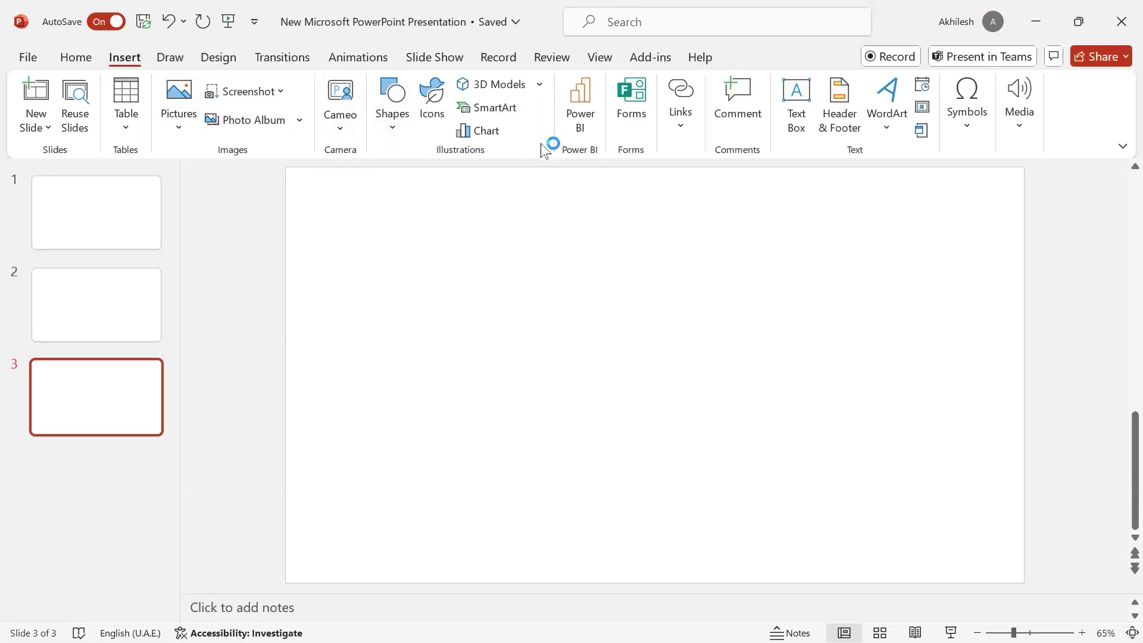
left_click(586, 100)
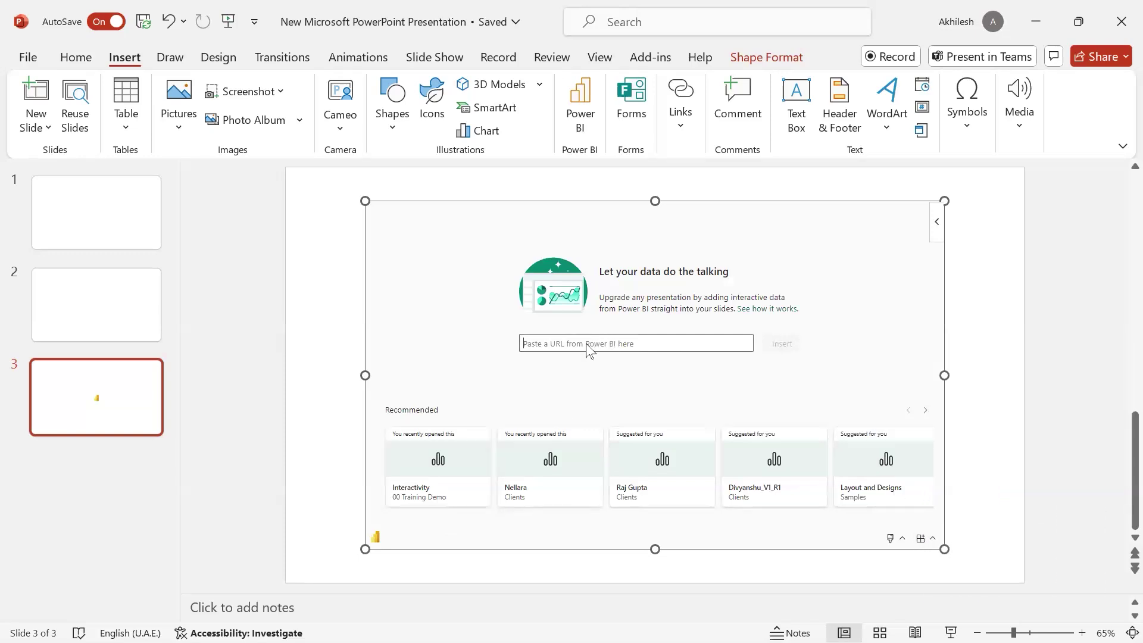
Step: Paste the Sales Report link into the Power BI add-in and insert the live report
key("ctrl+v")
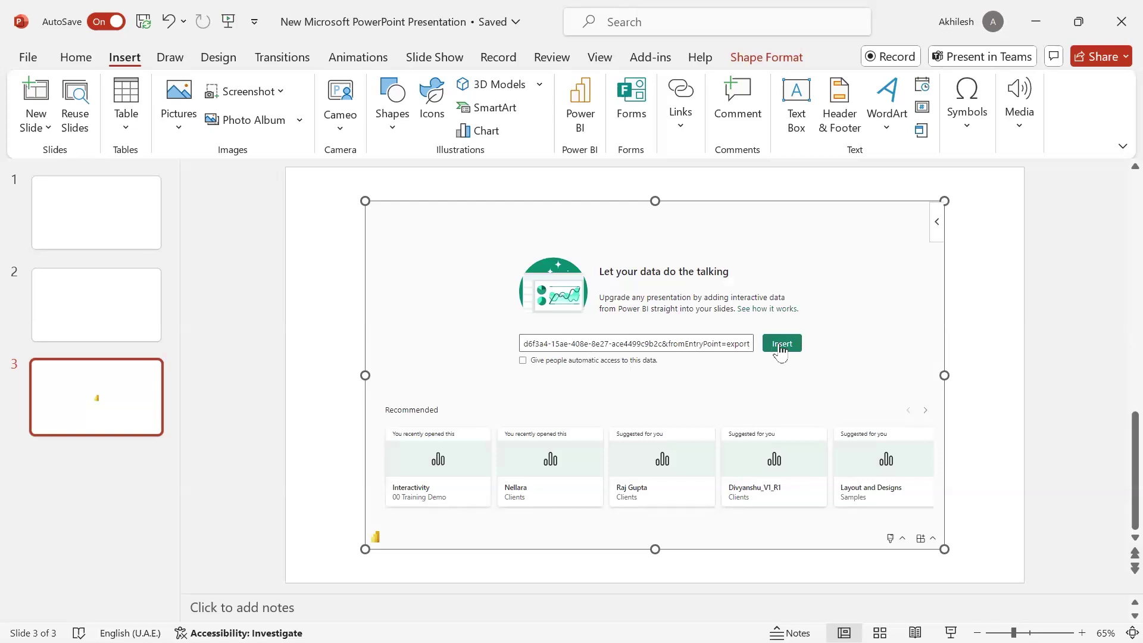
left_click(780, 346)
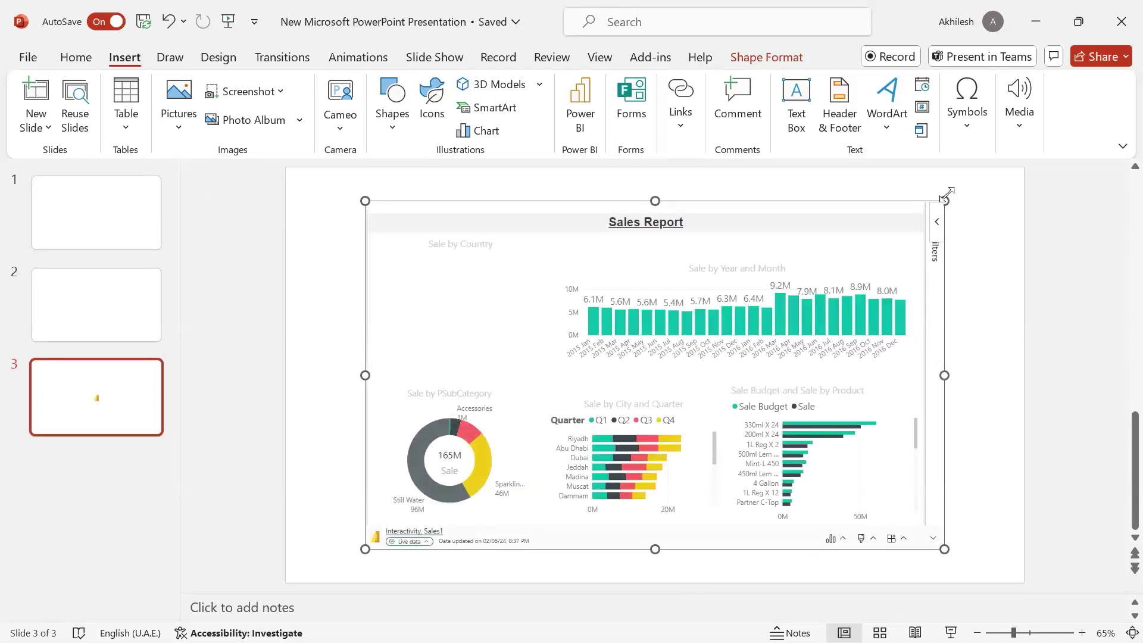
Step: Widen the embedded report, then filter to Sparkling Water on the donut and clear it
left_click_drag(949, 192, 987, 169)
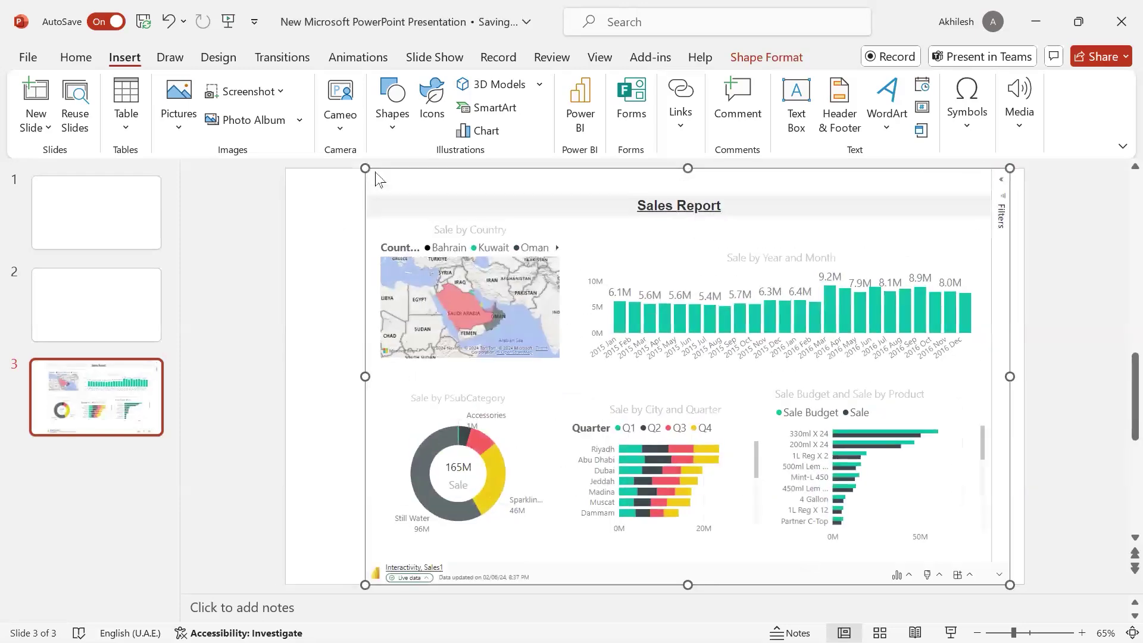
left_click_drag(360, 167, 285, 168)
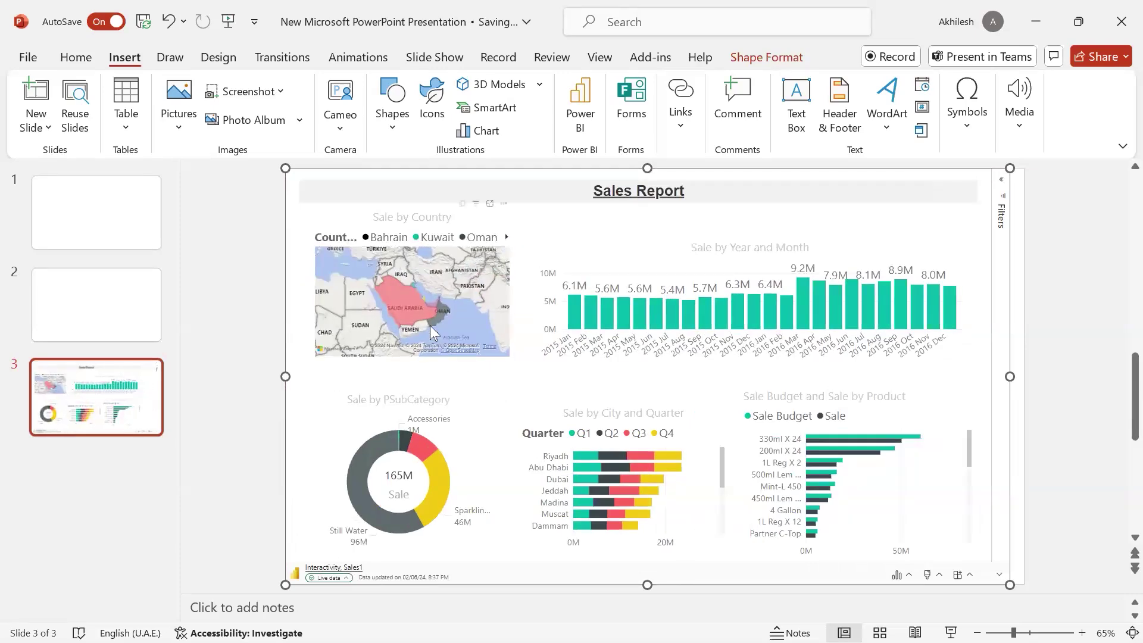
left_click(446, 468)
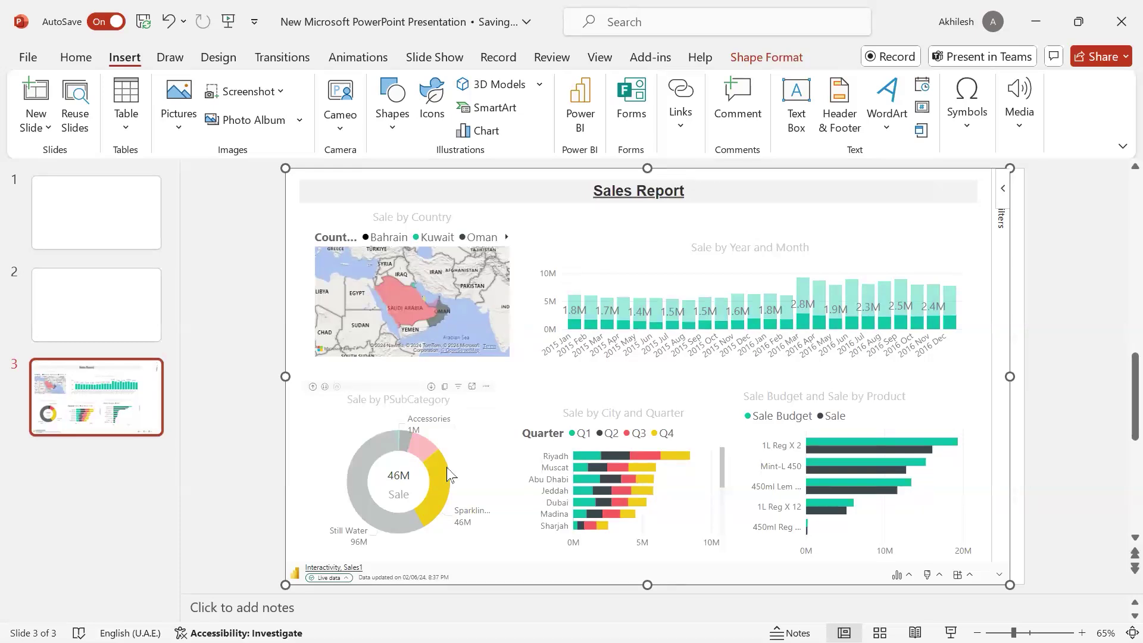
left_click(447, 466)
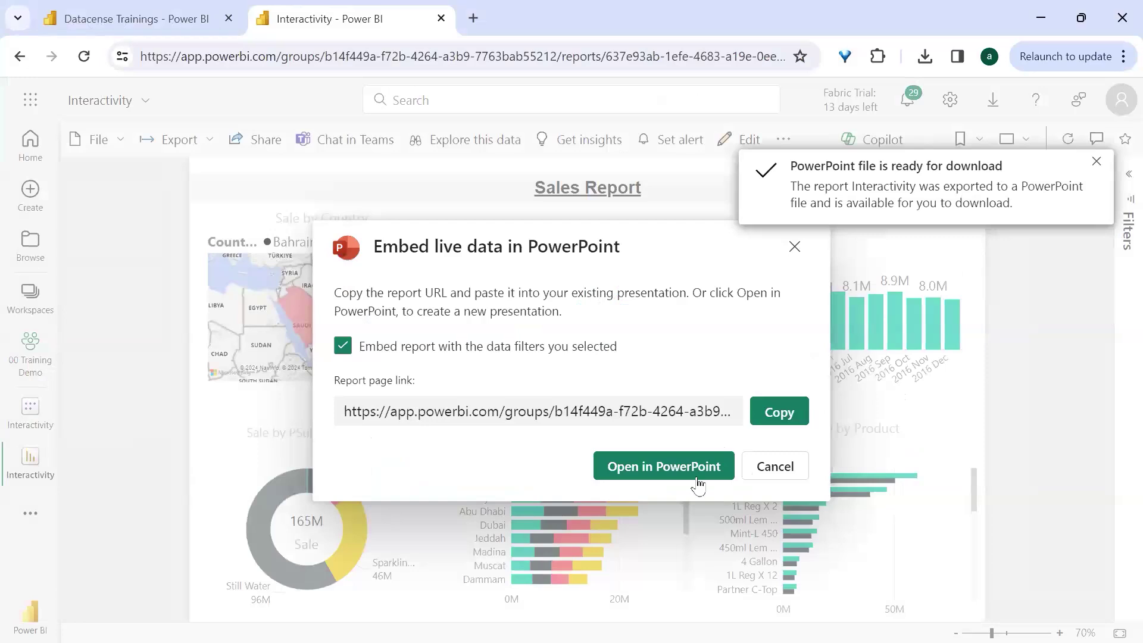
Step: Close the open dialog and recopy the Sales Report link via Export > PowerPoint > Embed live data
left_click(769, 473)
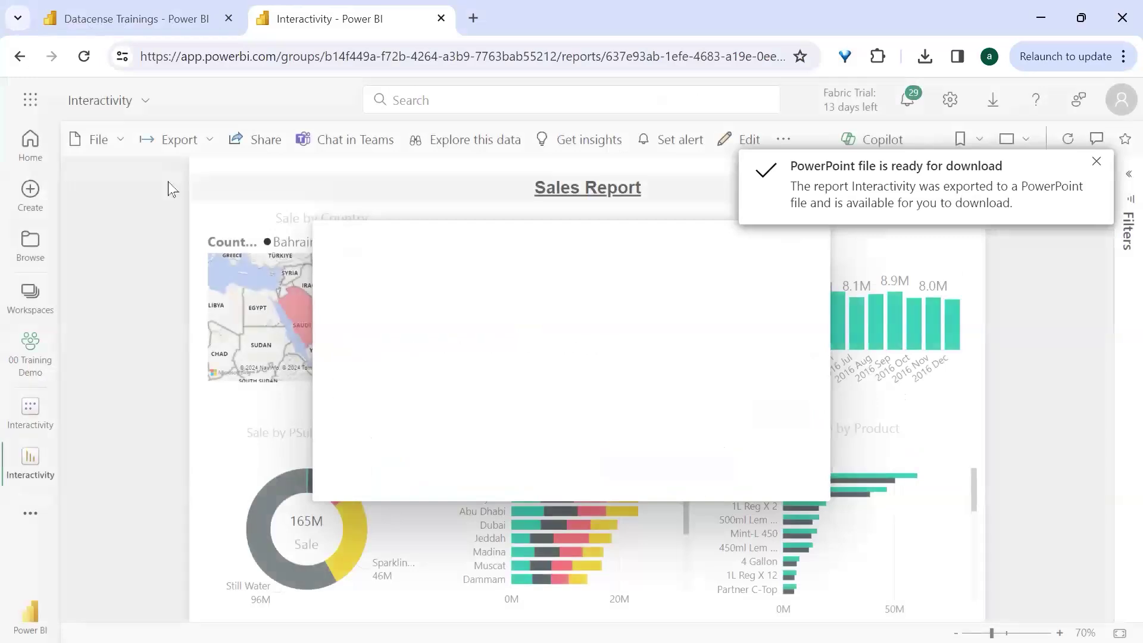
left_click(207, 144)
mouse_move(273, 212)
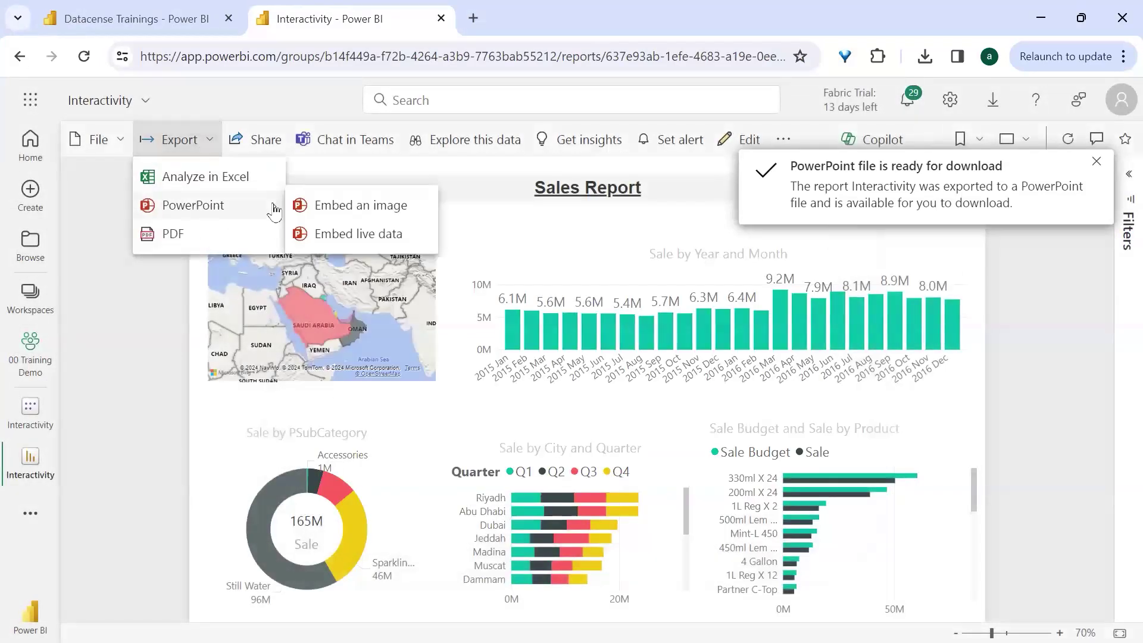
left_click(360, 235)
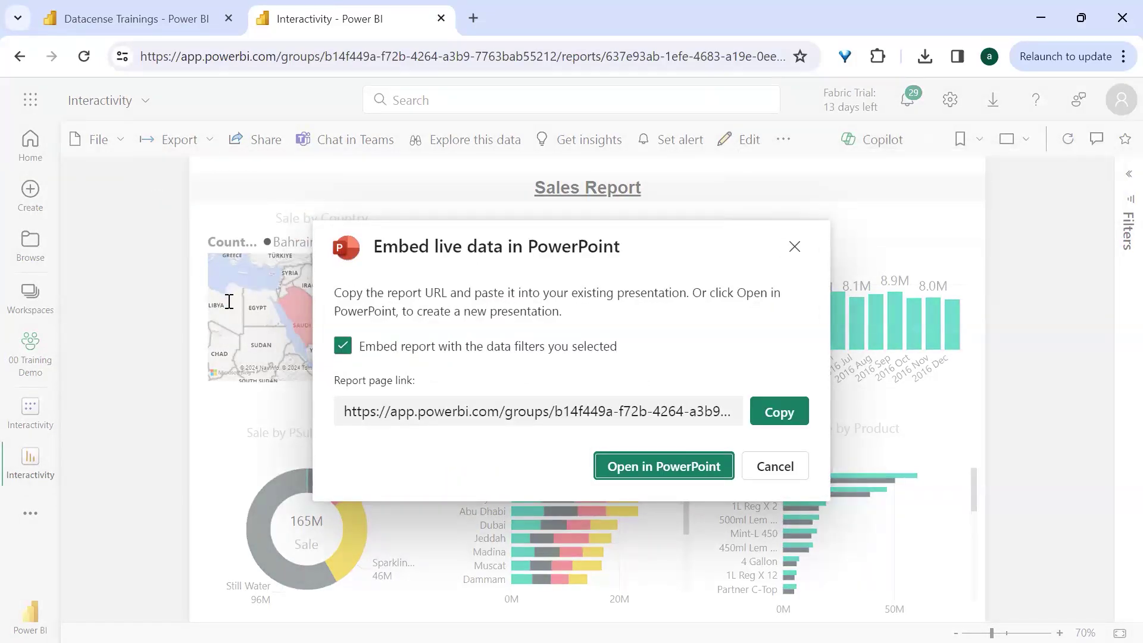
left_click(772, 416)
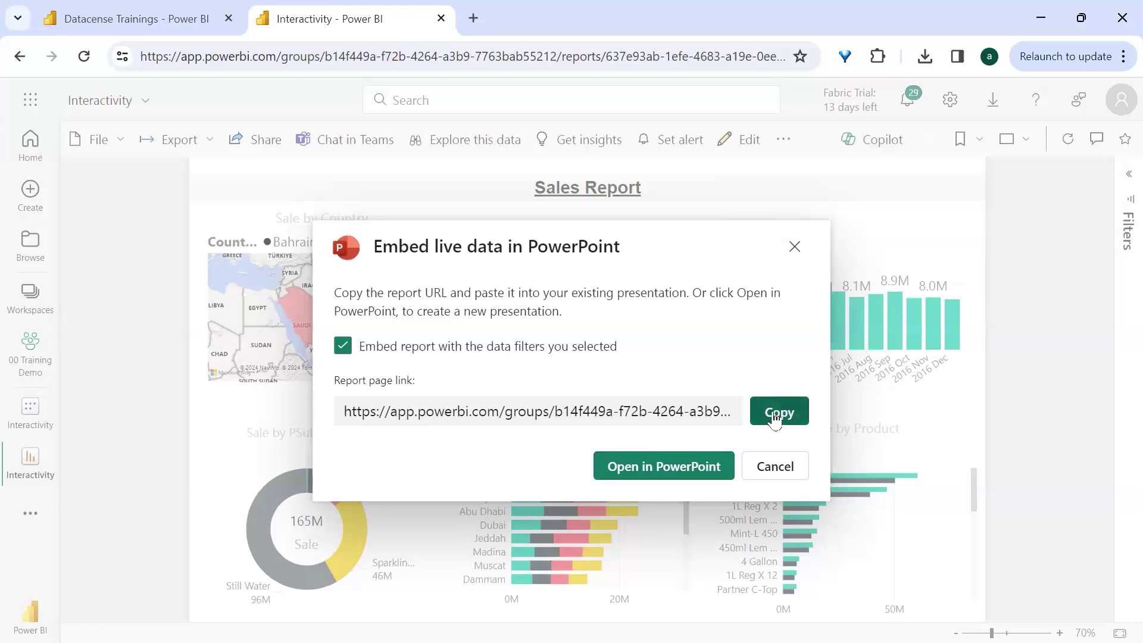